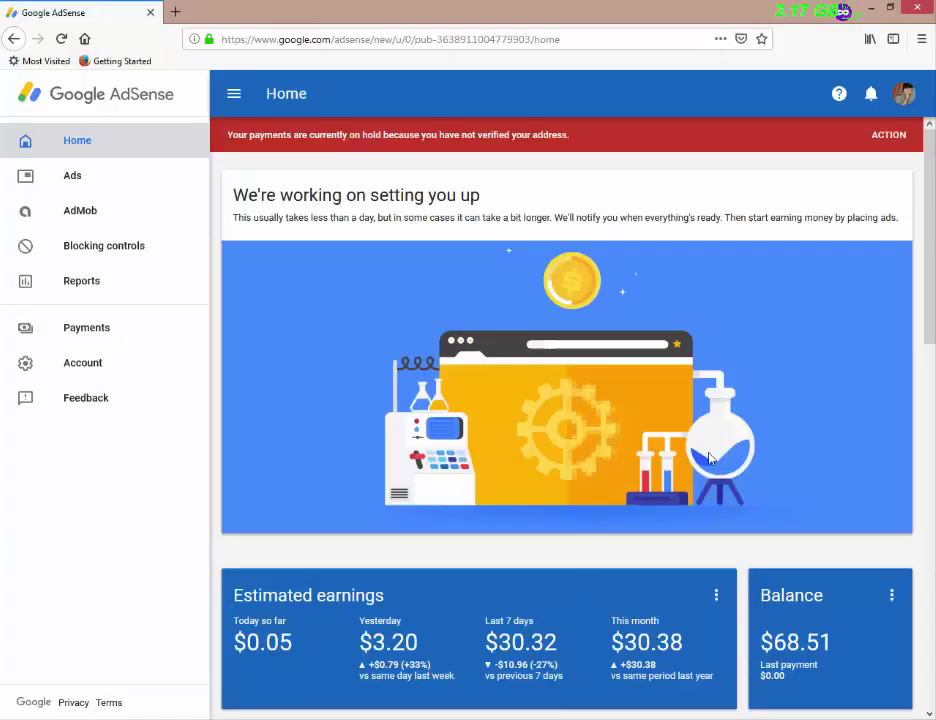
- Verify the payment address on the Account information page by submitting the mailed PIN
scroll(928, 305, down, 2)
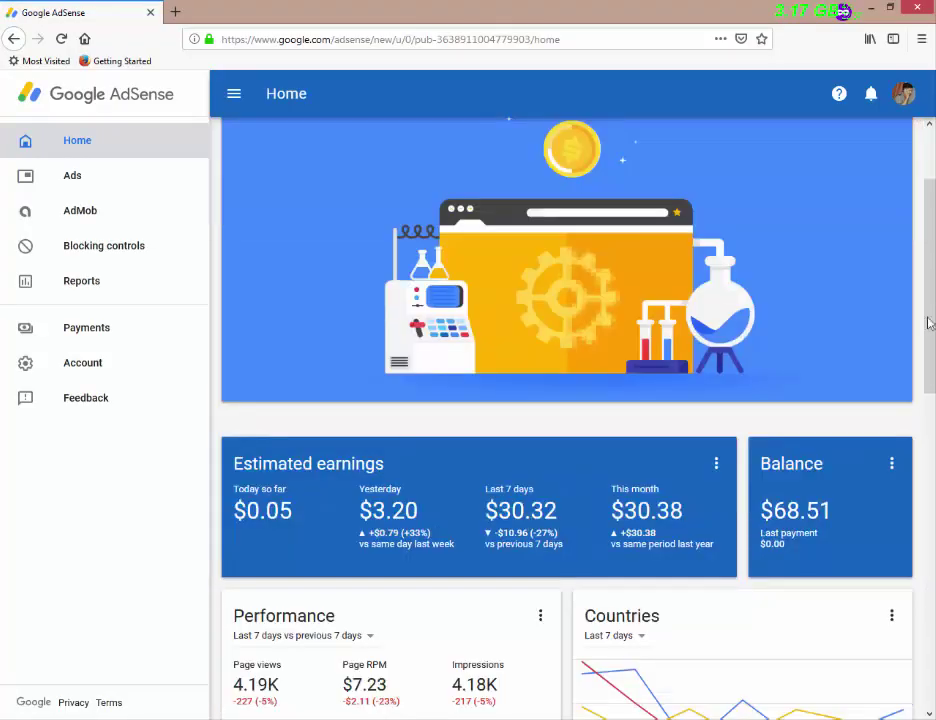
scroll(621, 476, down, 8)
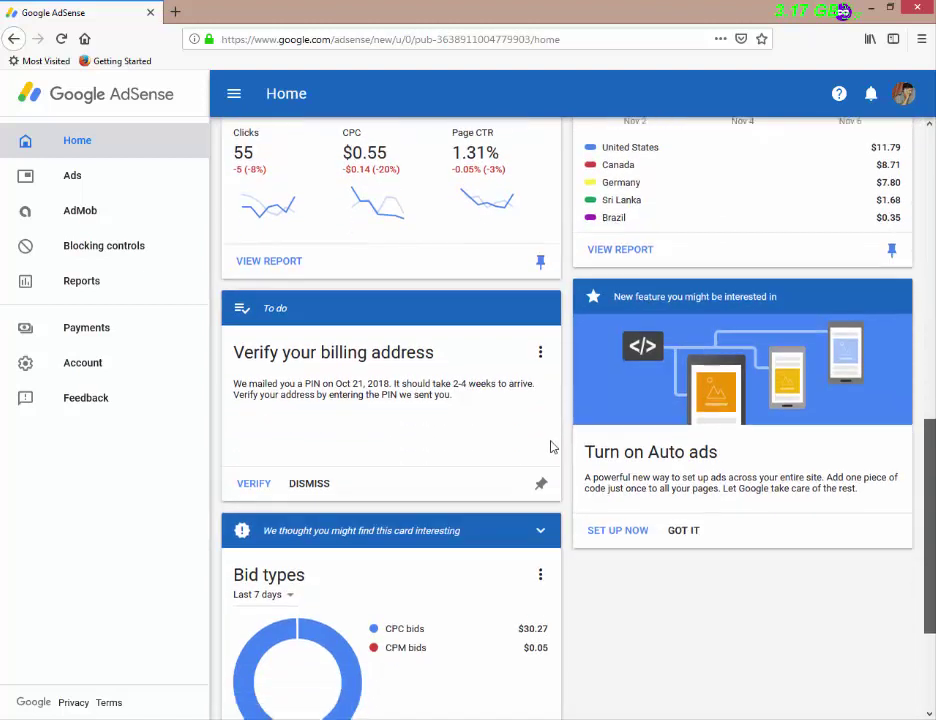
scroll(552, 447, down, 3)
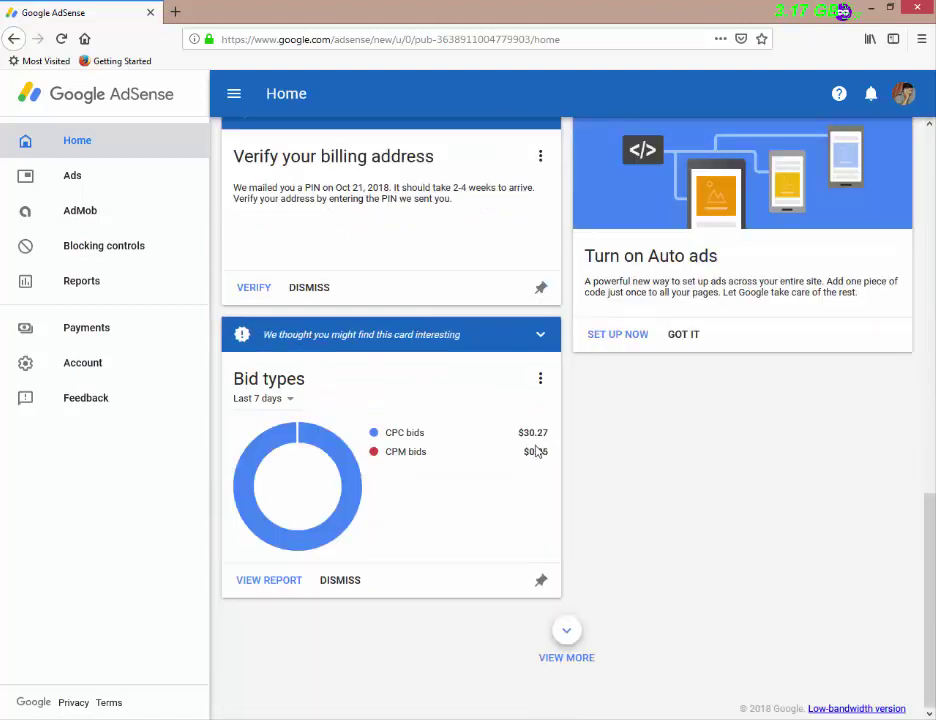
scroll(427, 247, up, 1)
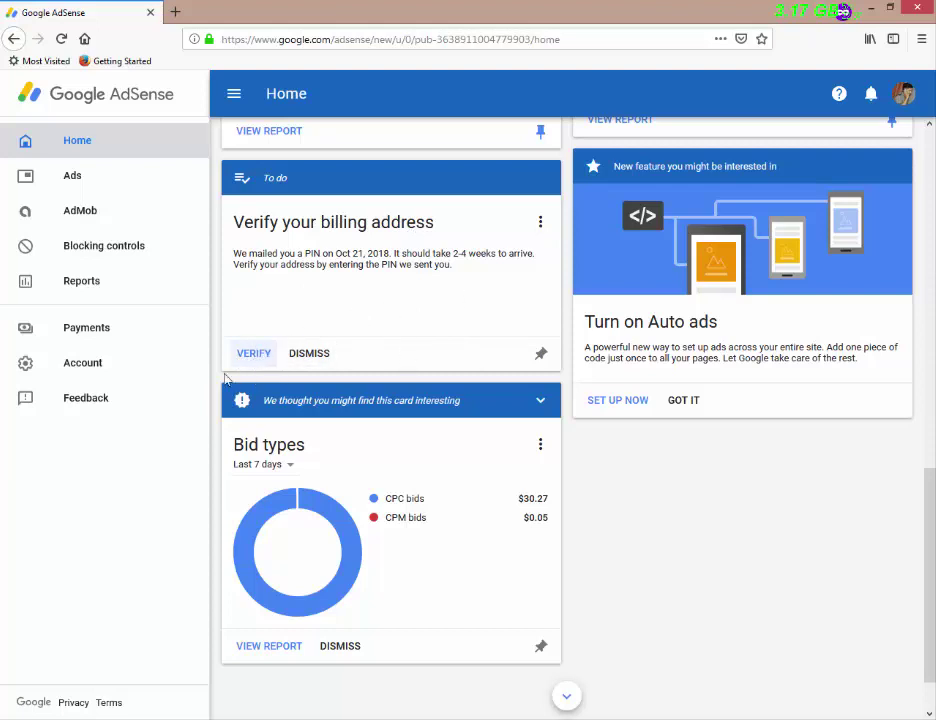
click(84, 369)
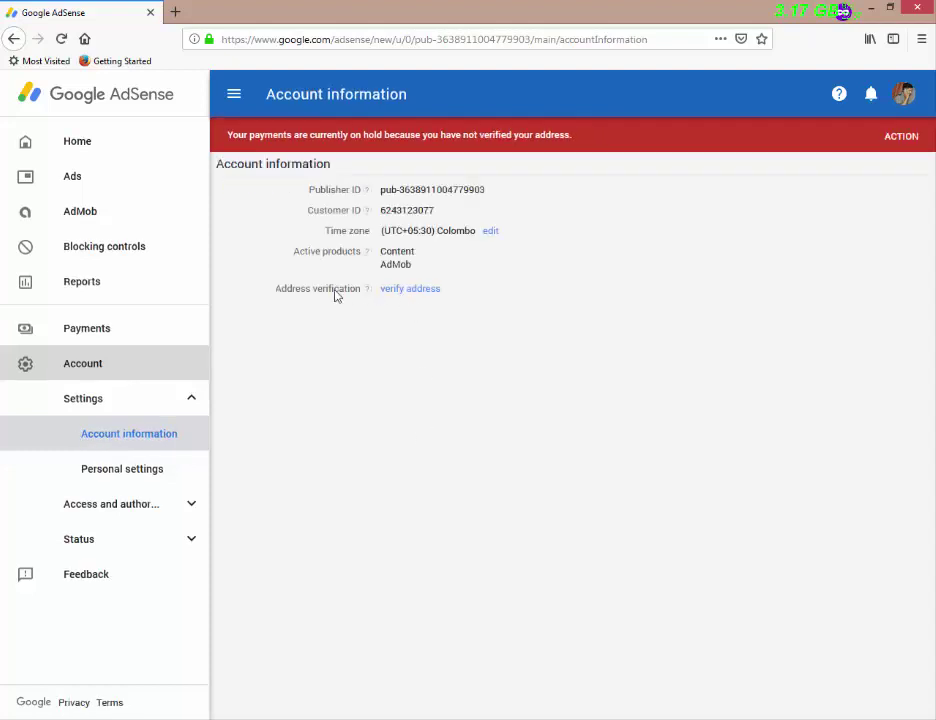
click(404, 290)
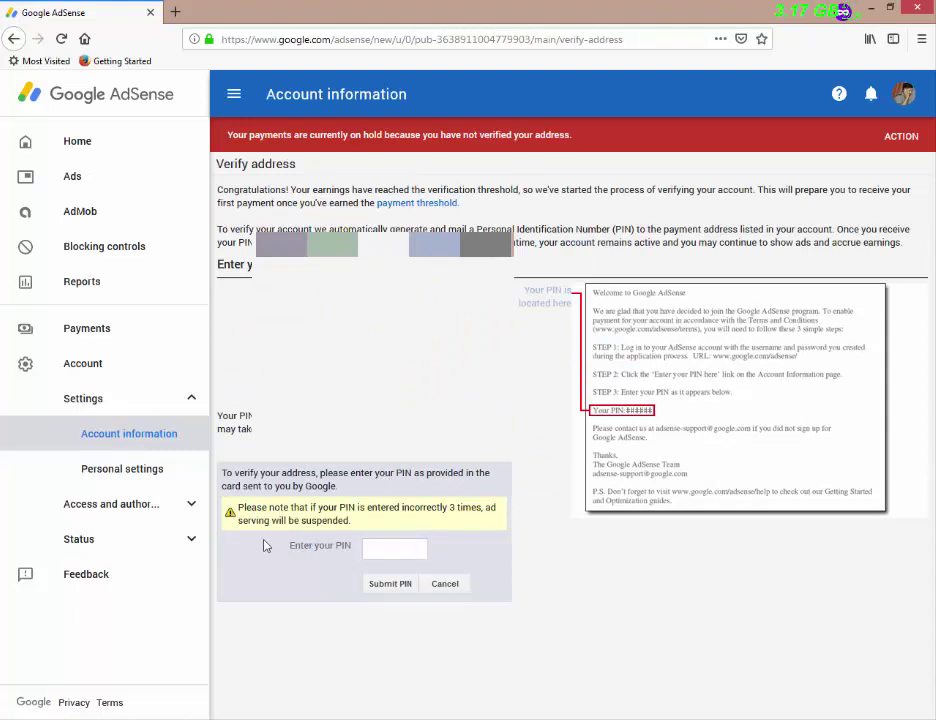
click(372, 550)
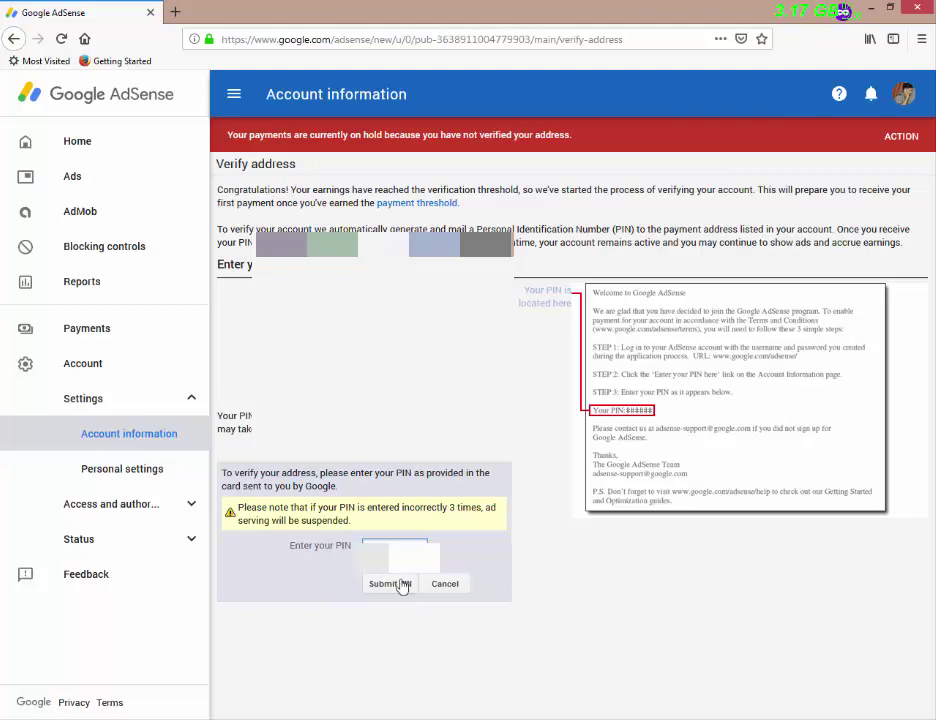
click(399, 584)
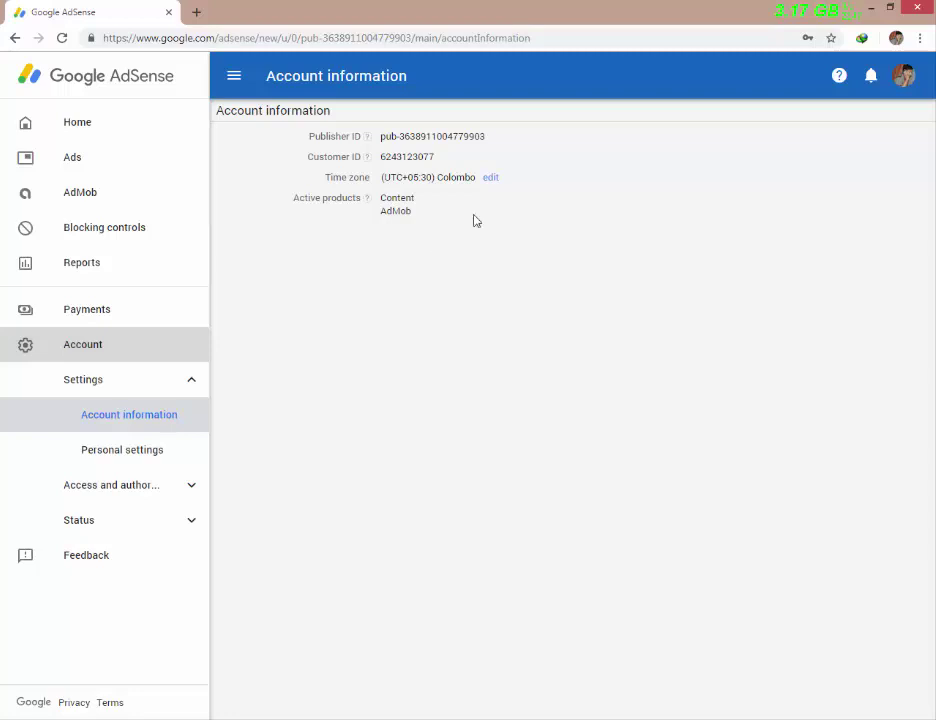
- Go from the Home dashboard to the Payments page and open a new blank tab
click(64, 123)
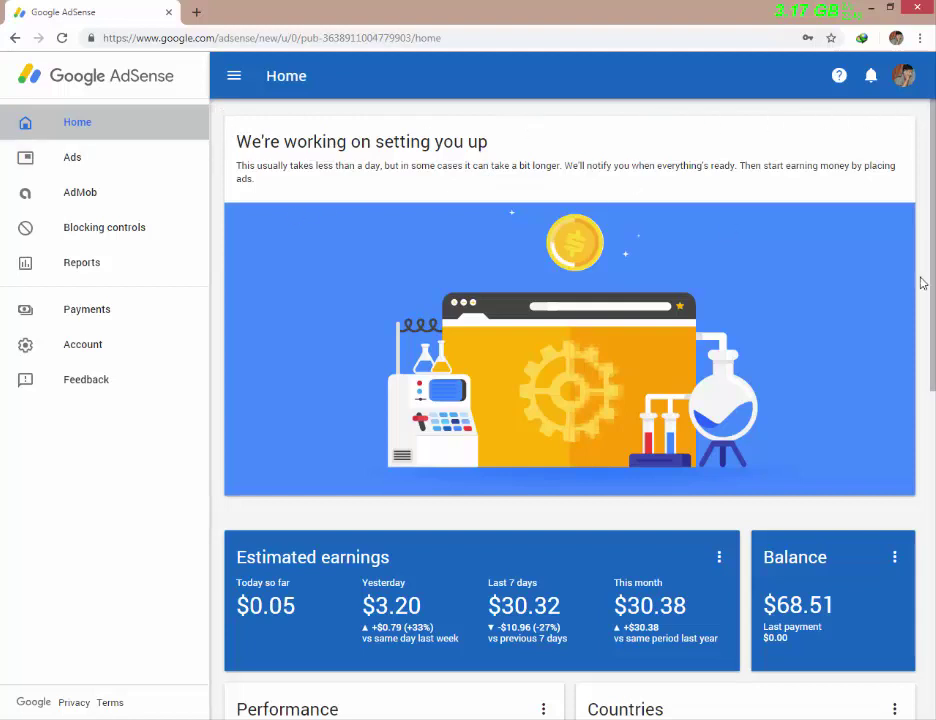
scroll(894, 403, down, 1)
click(719, 484)
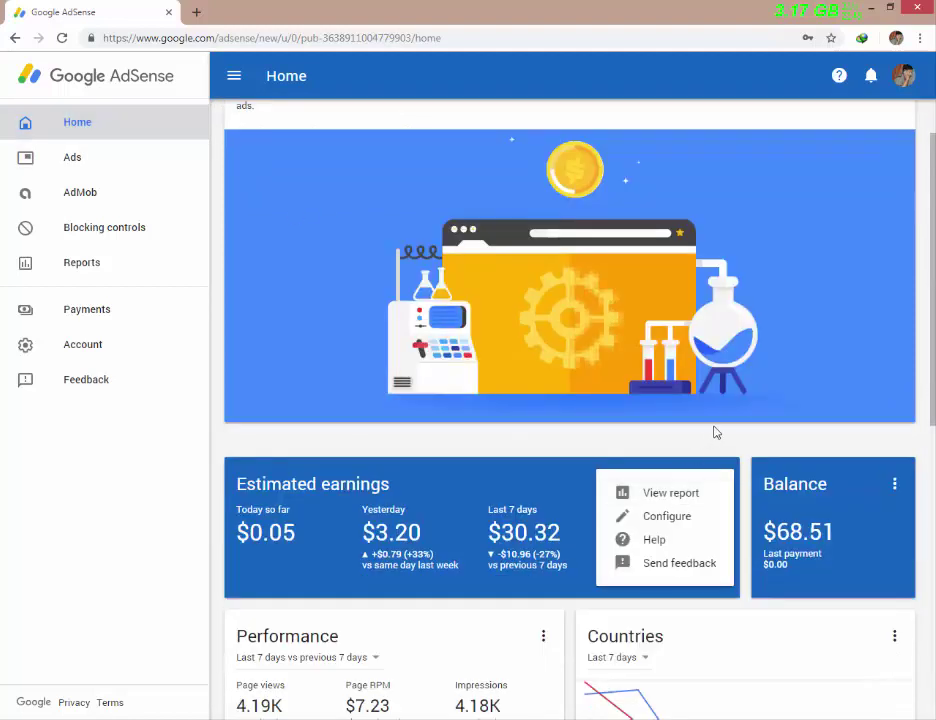
click(877, 303)
scroll(876, 295, up, 1)
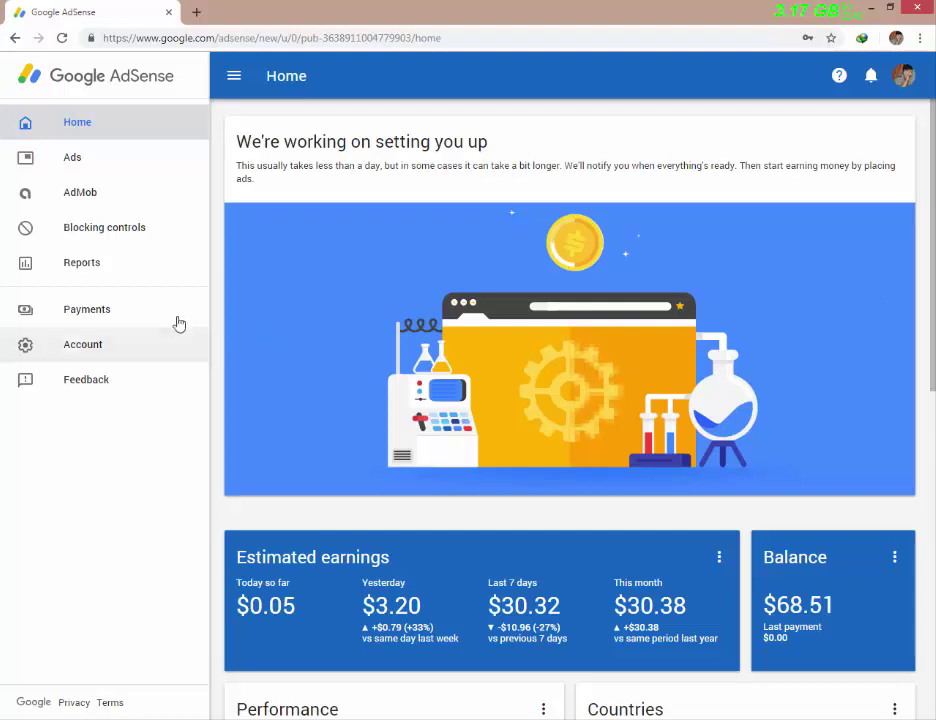
click(98, 316)
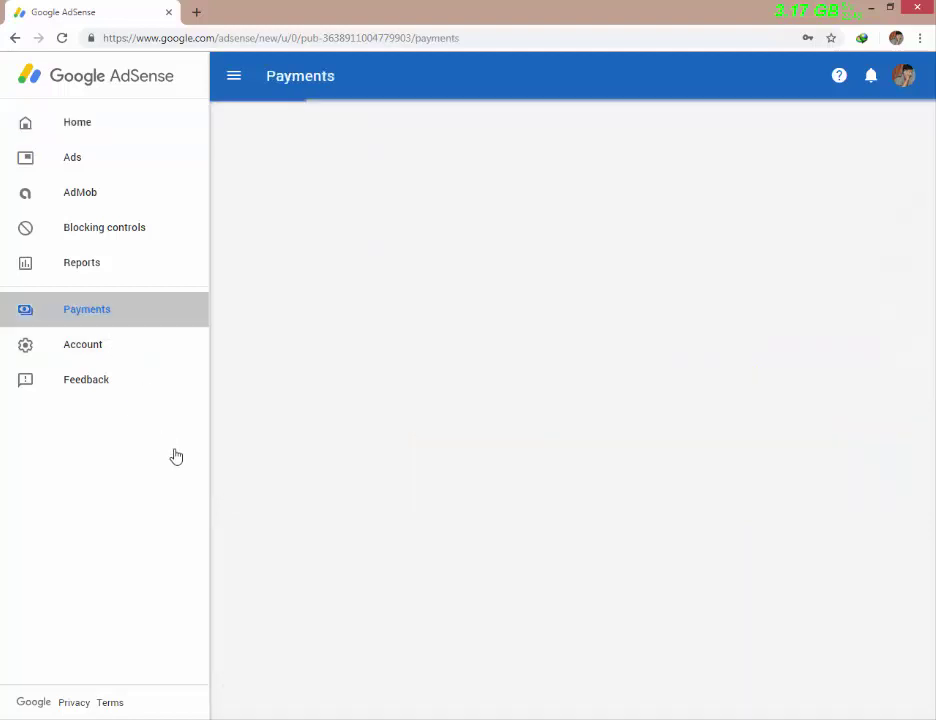
click(196, 12)
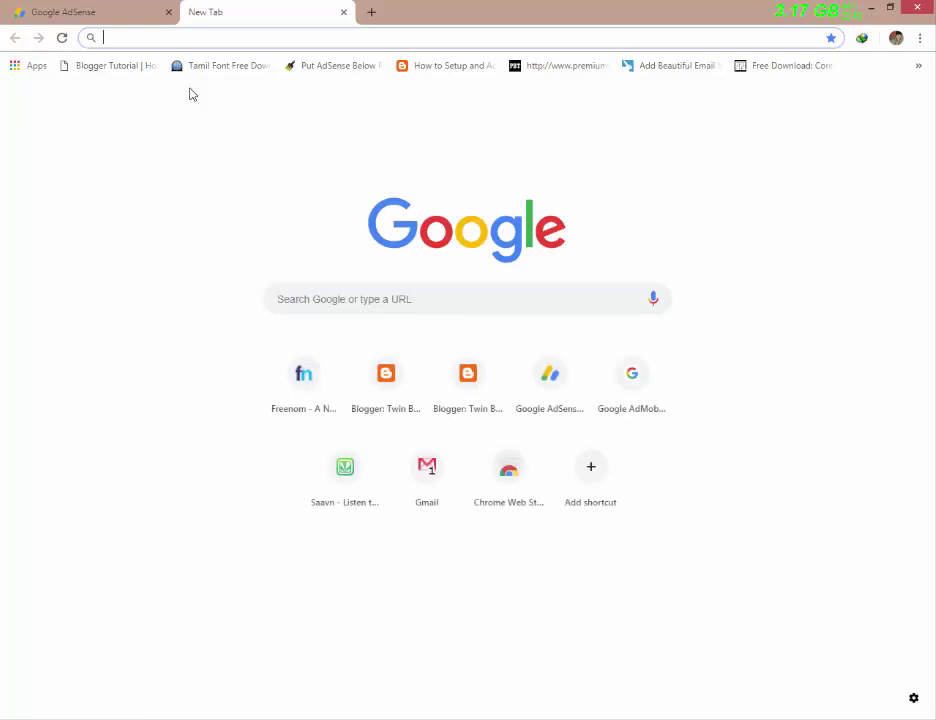
- Search 'swift code sri lanka' and open the theswiftcodes.com Sri Lanka listing
text(swift)
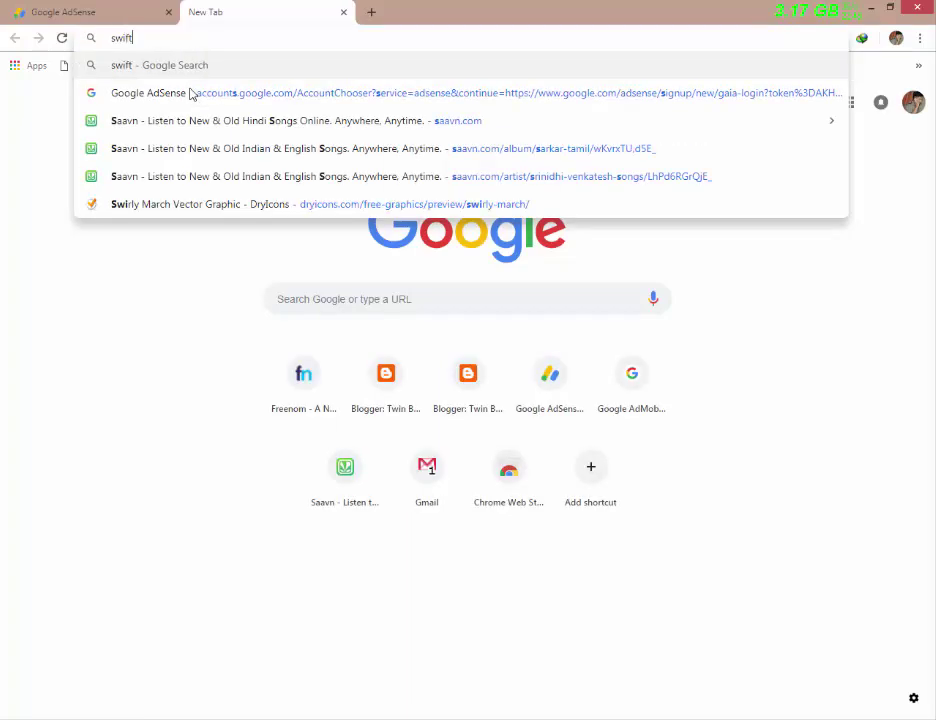
text( code sr)
click(190, 93)
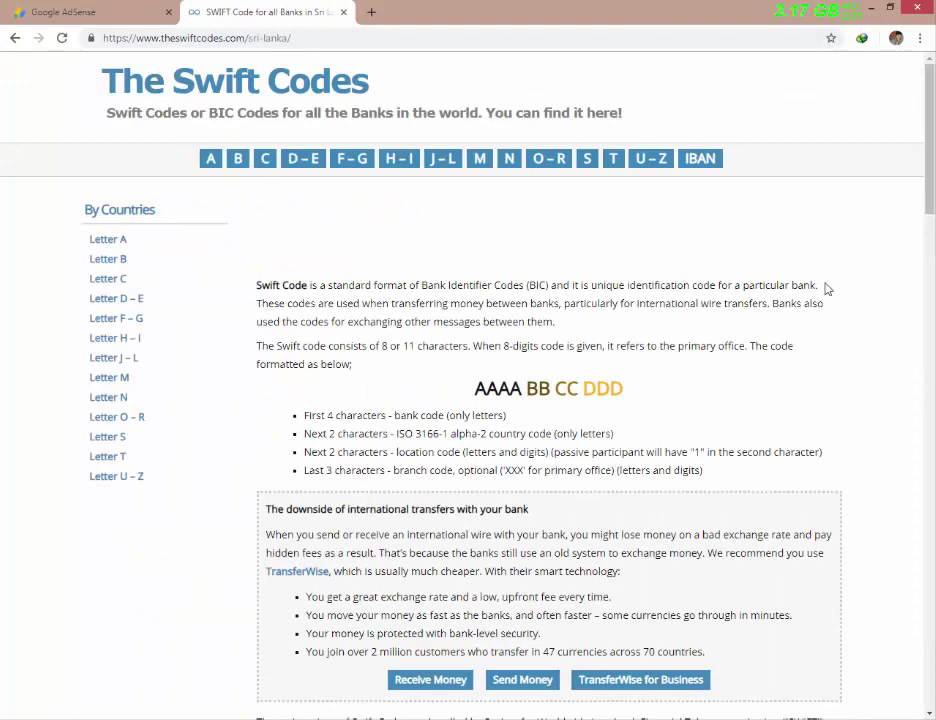
- Find Commercial Bank of Ceylon PLC (CCEYLKLX) in the Sri Lanka list, then return to AdSense
scroll(858, 282, down, 10)
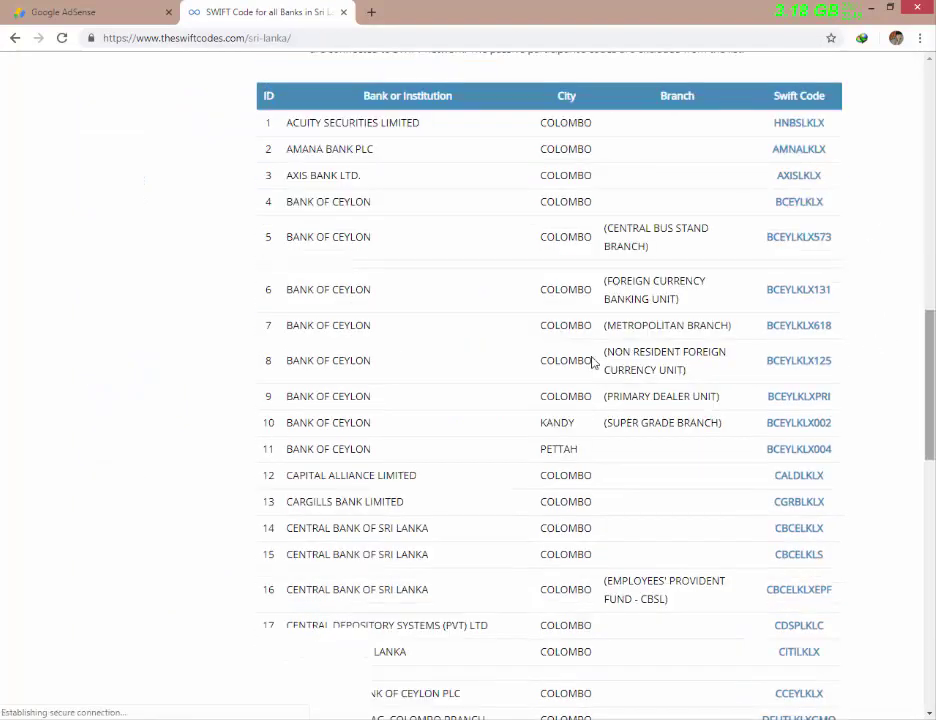
scroll(600, 370, down, 7)
scroll(812, 293, up, 10)
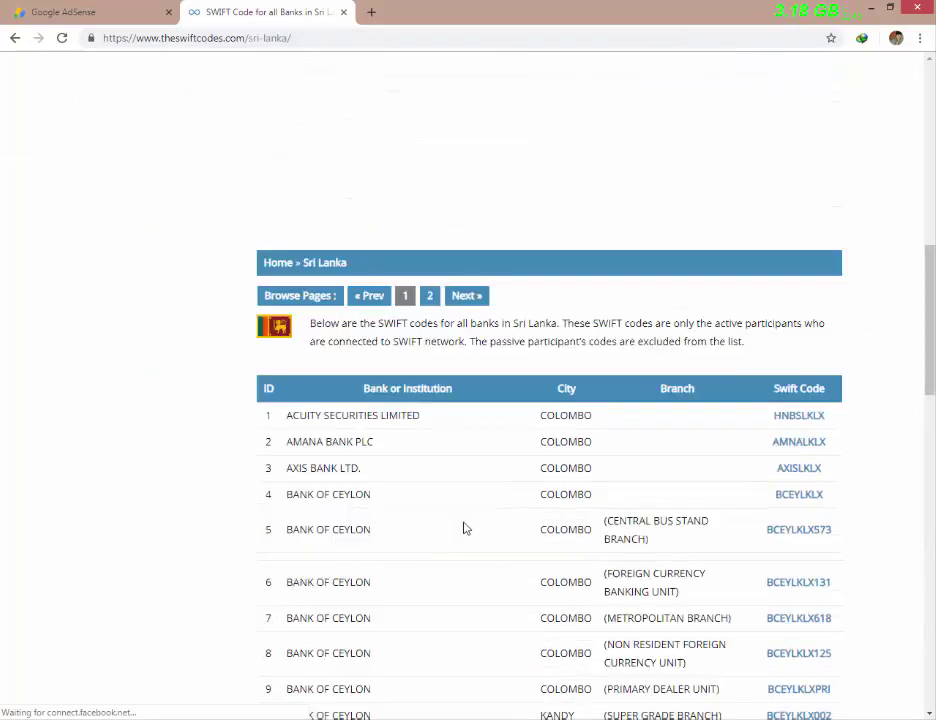
scroll(855, 485, down, 4)
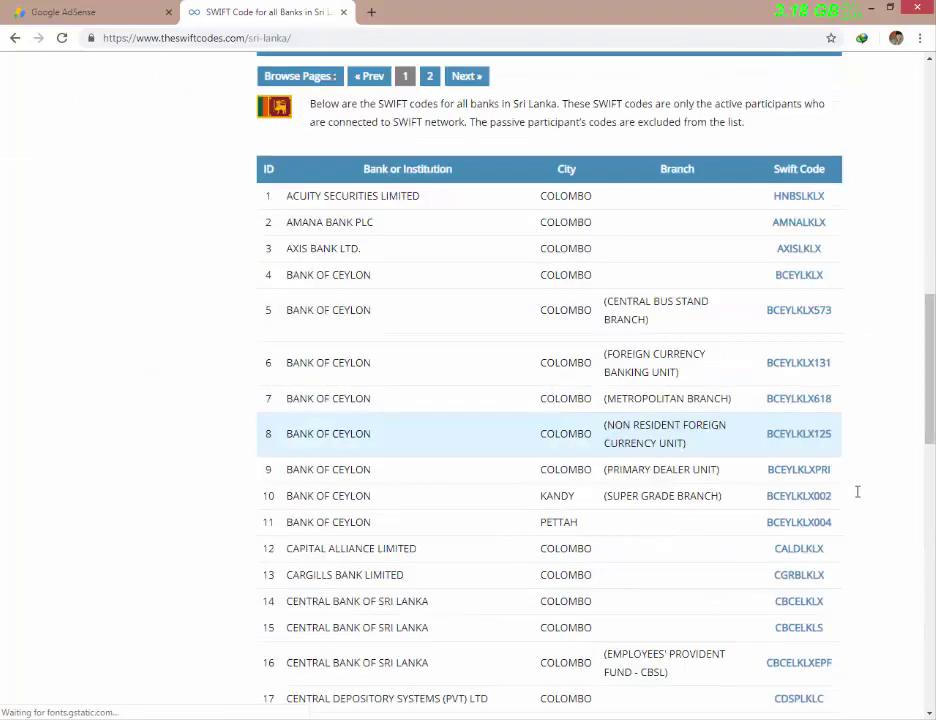
scroll(779, 500, down, 3)
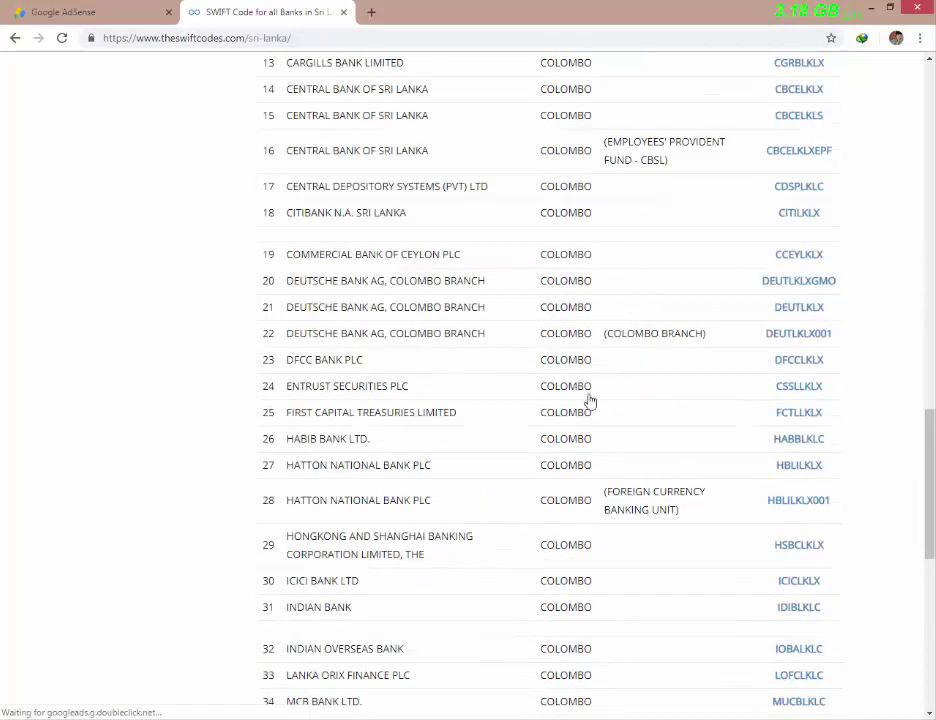
click(779, 256)
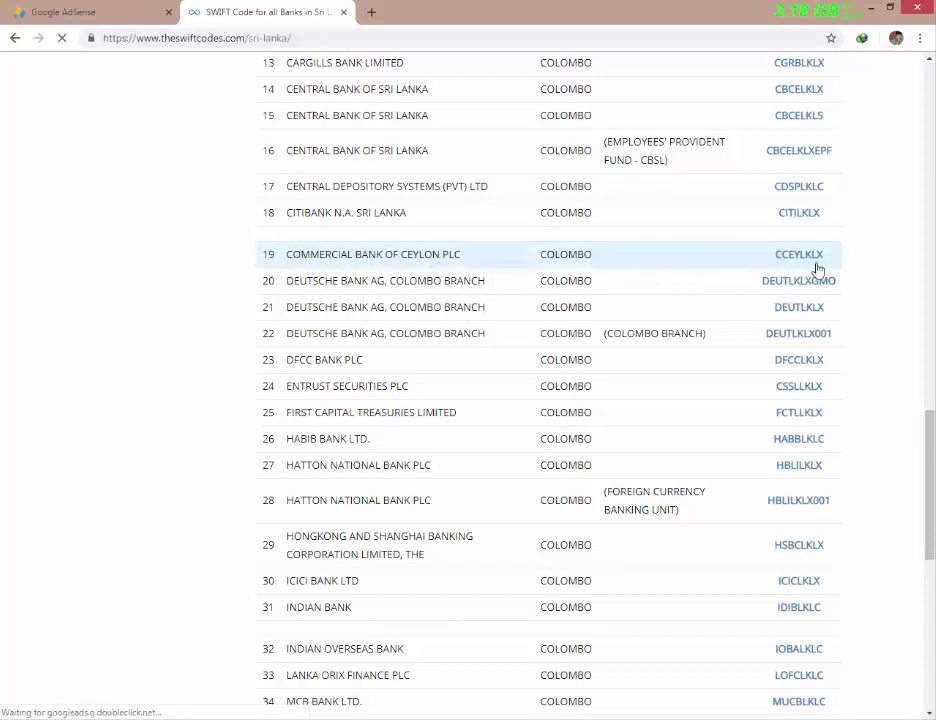
key(ctrl+Tab)
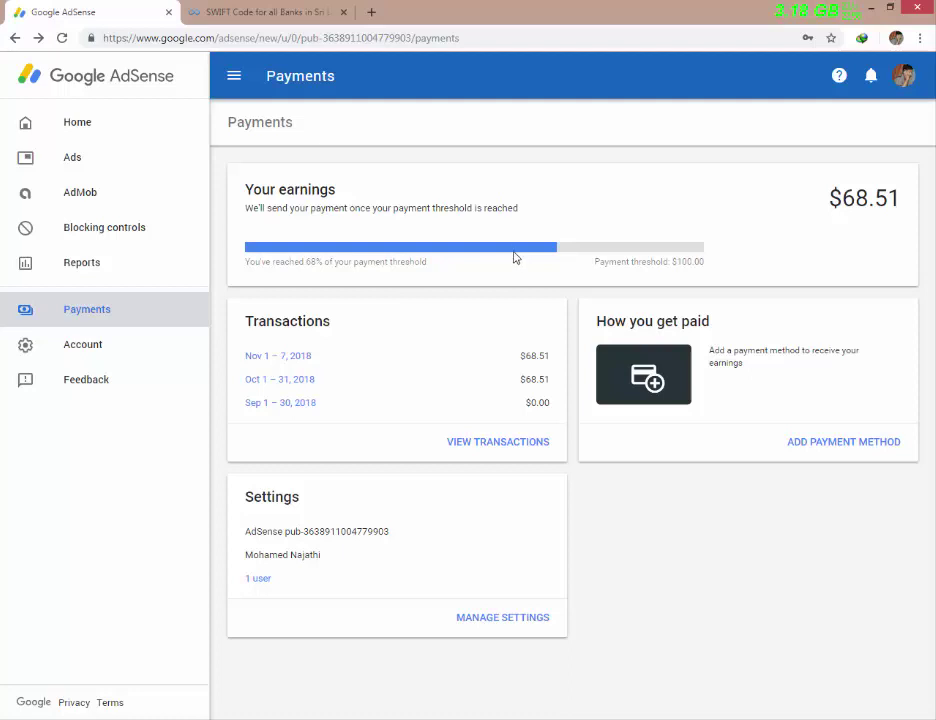
- Start adding a payment method from the AdSense Payments page's How you get paid section
click(265, 11)
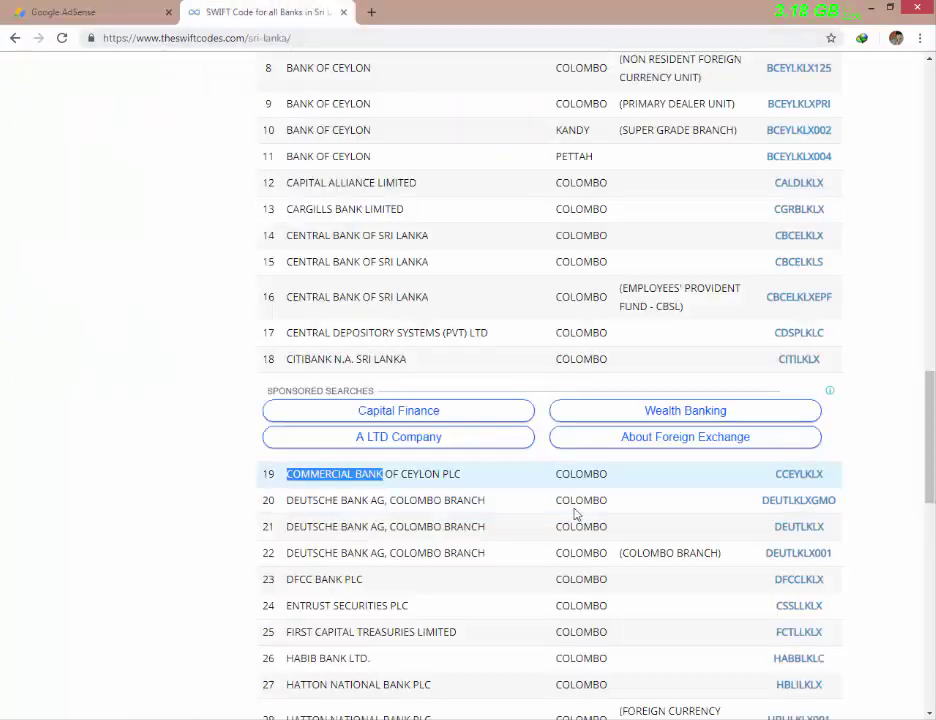
click(108, 12)
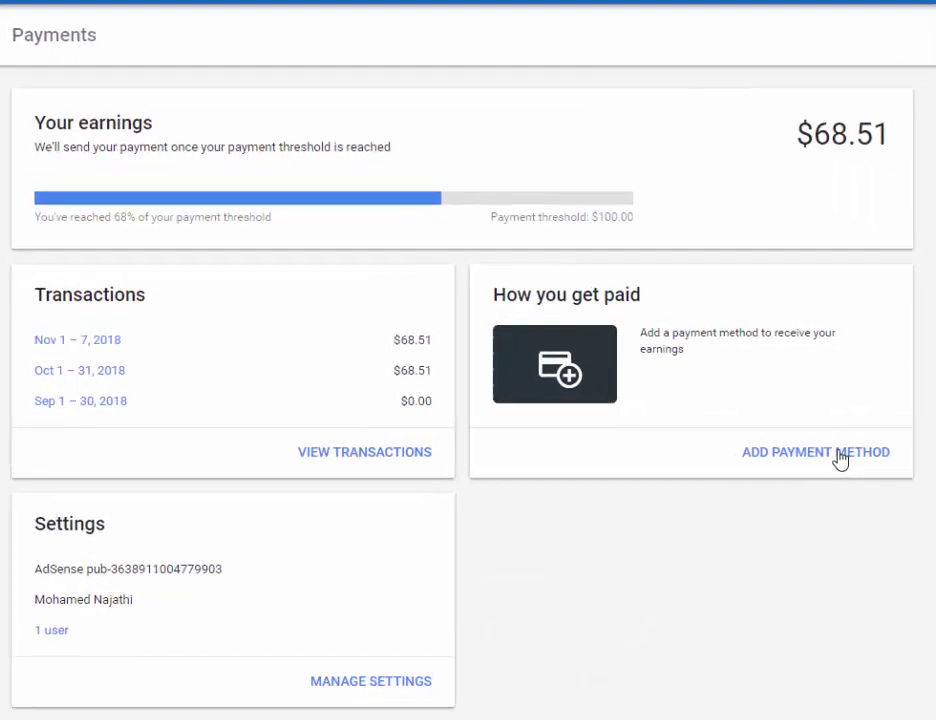
click(838, 484)
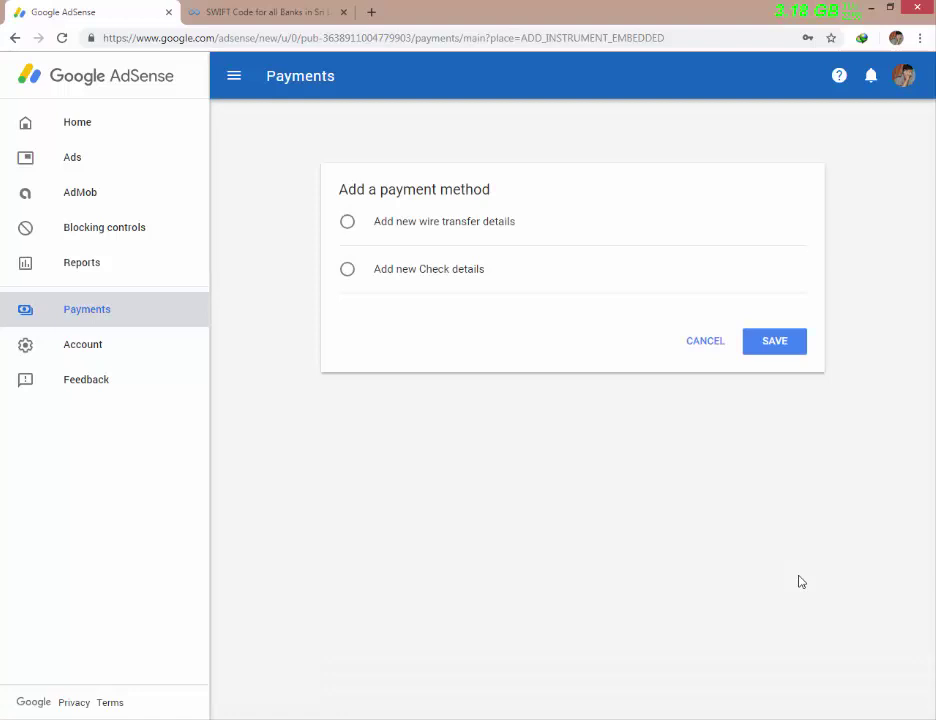
- Choose wire transfer and enter the account holder's name and bank name COMMERCIAL BANK
click(432, 221)
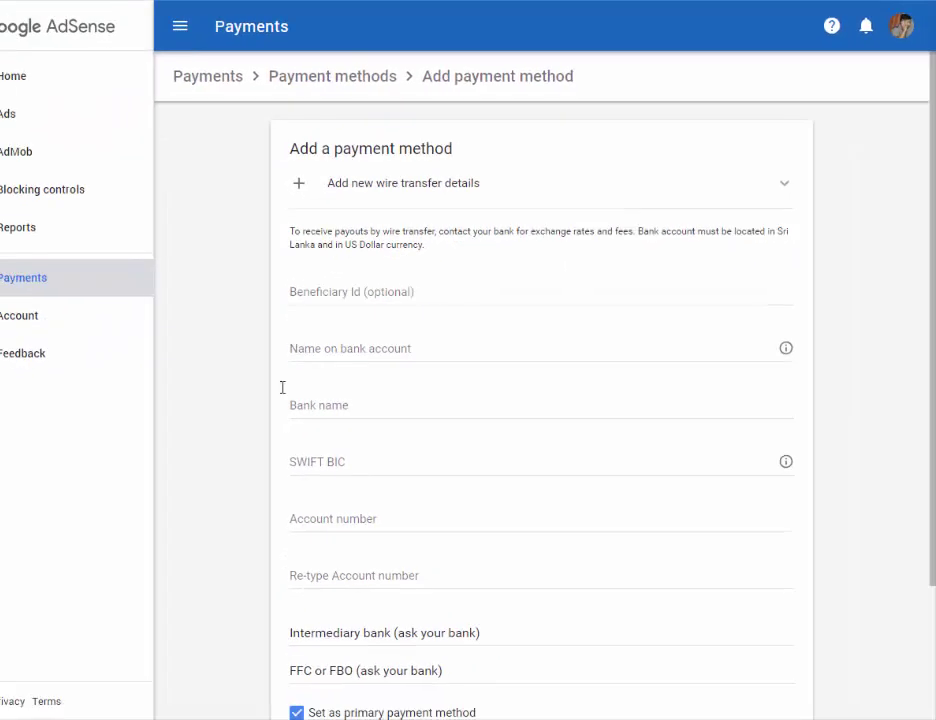
click(323, 350)
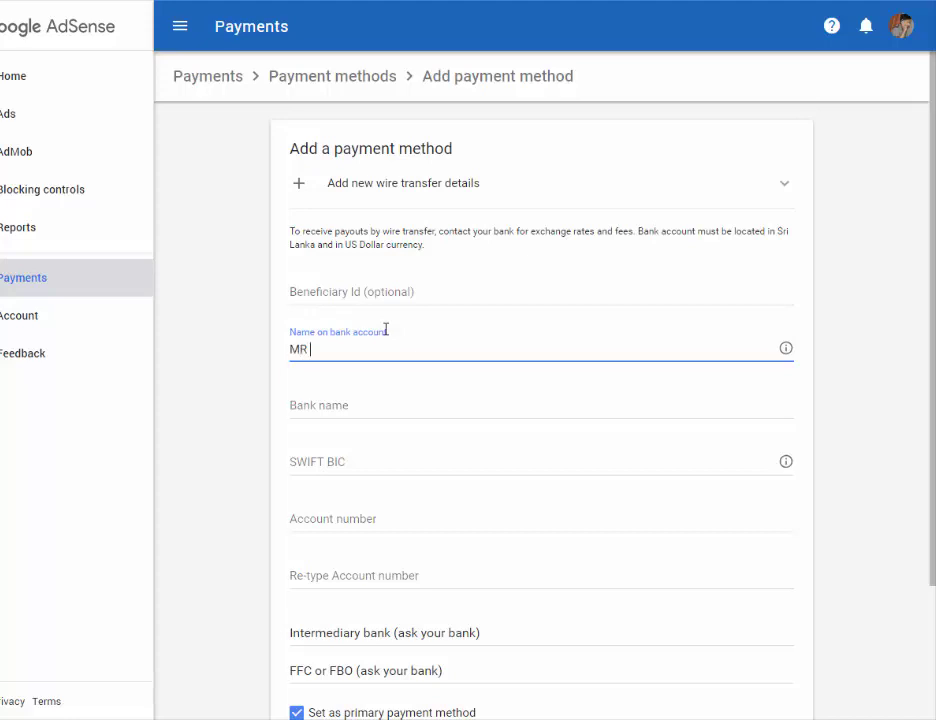
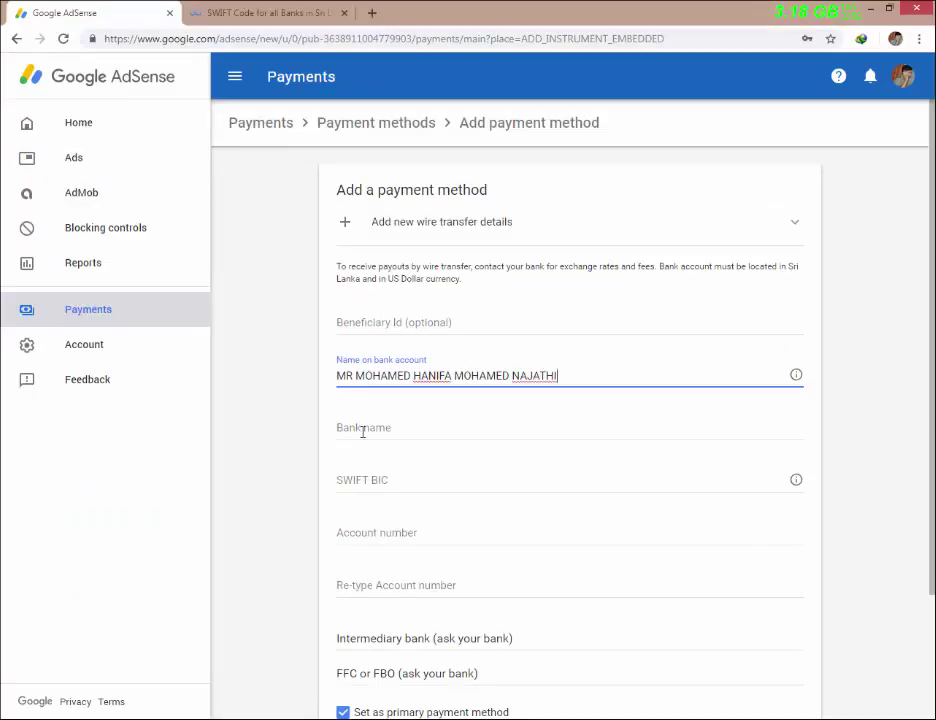
click(363, 431)
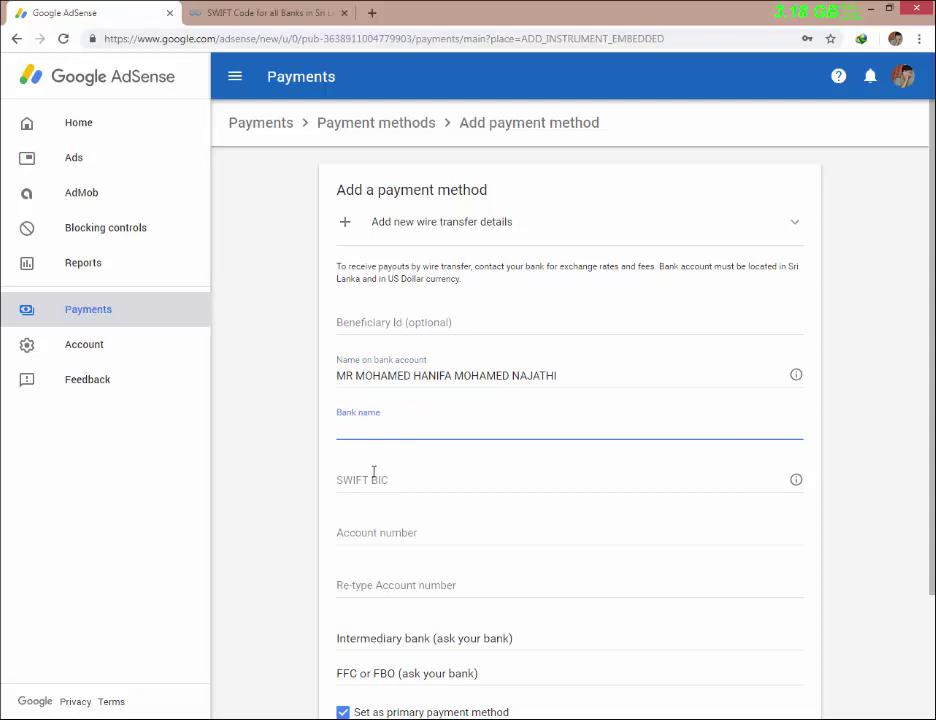
text(COMMERCIAL BANK)
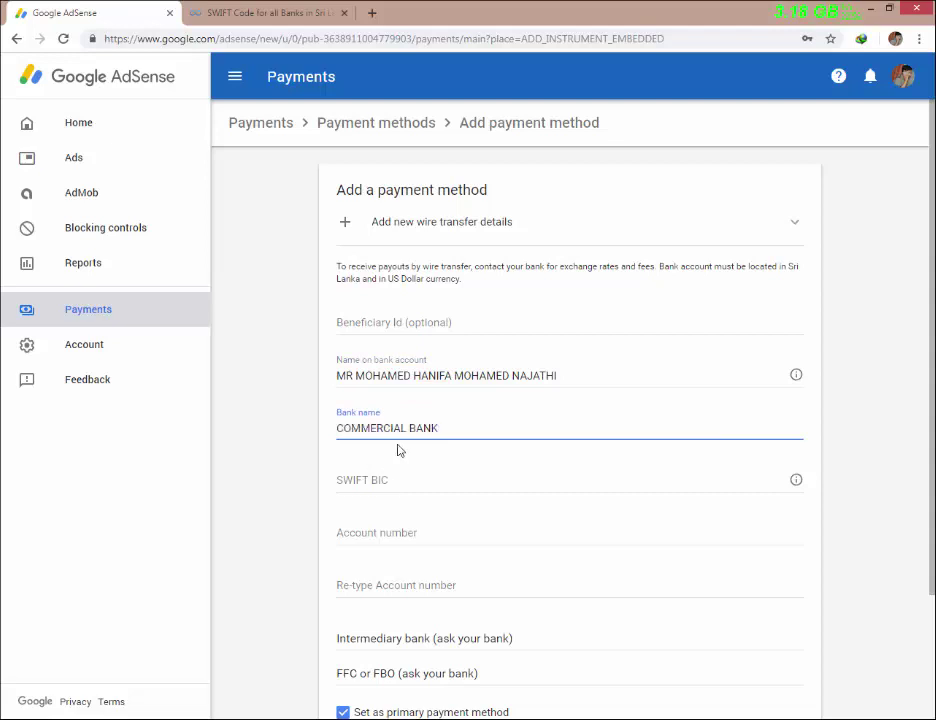
key(ctrl+Tab)
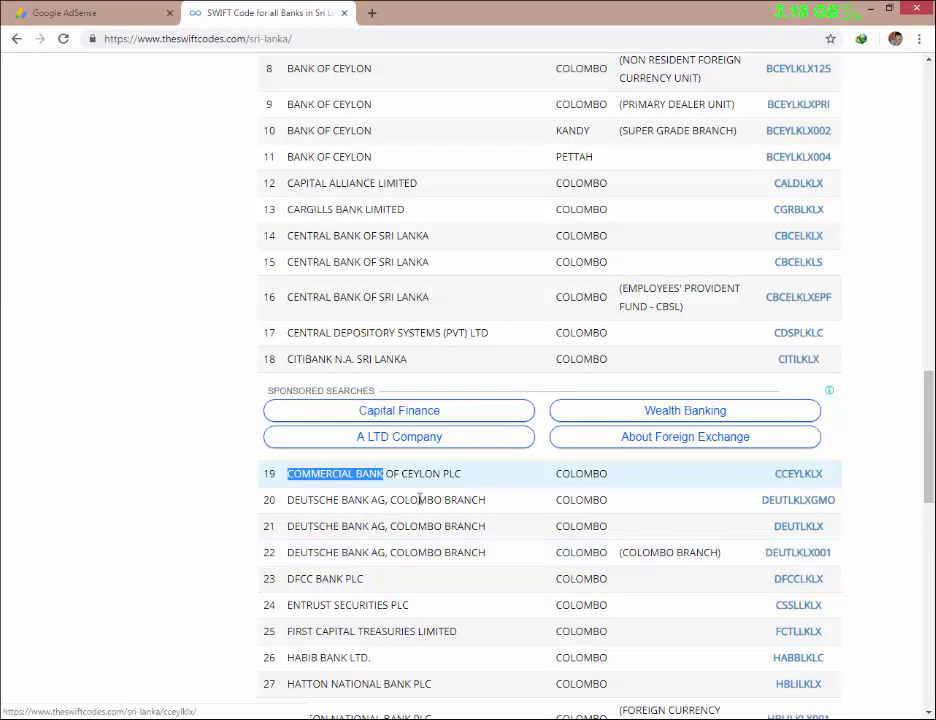
- Select and copy the SWIFT code CCEYLKLX, then go back to the AdSense form
click(770, 476)
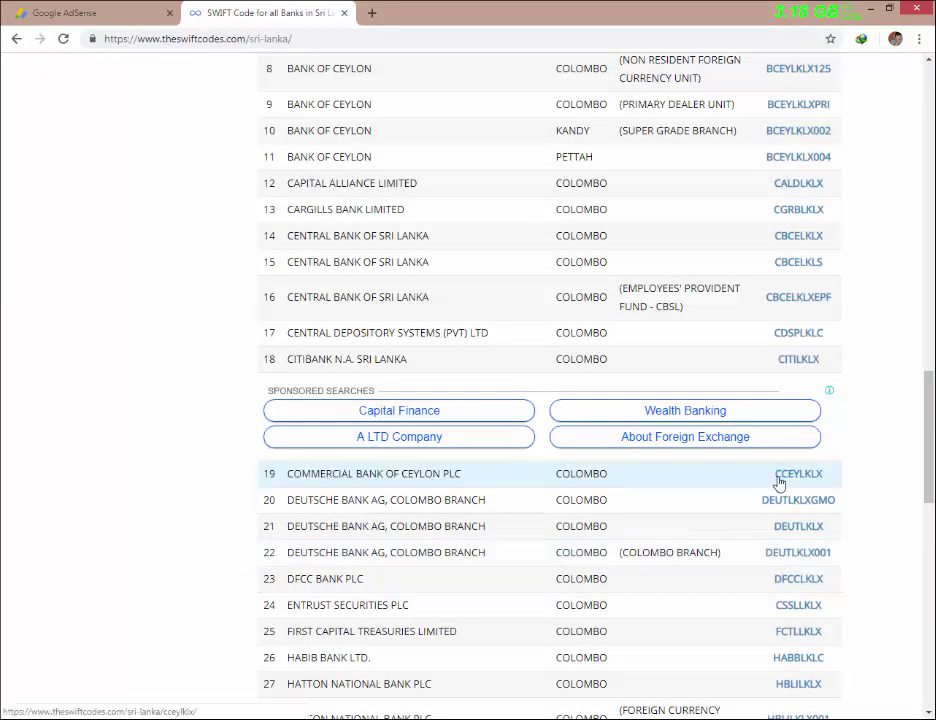
drag(775, 479, 822, 474)
key(ctrl+c)
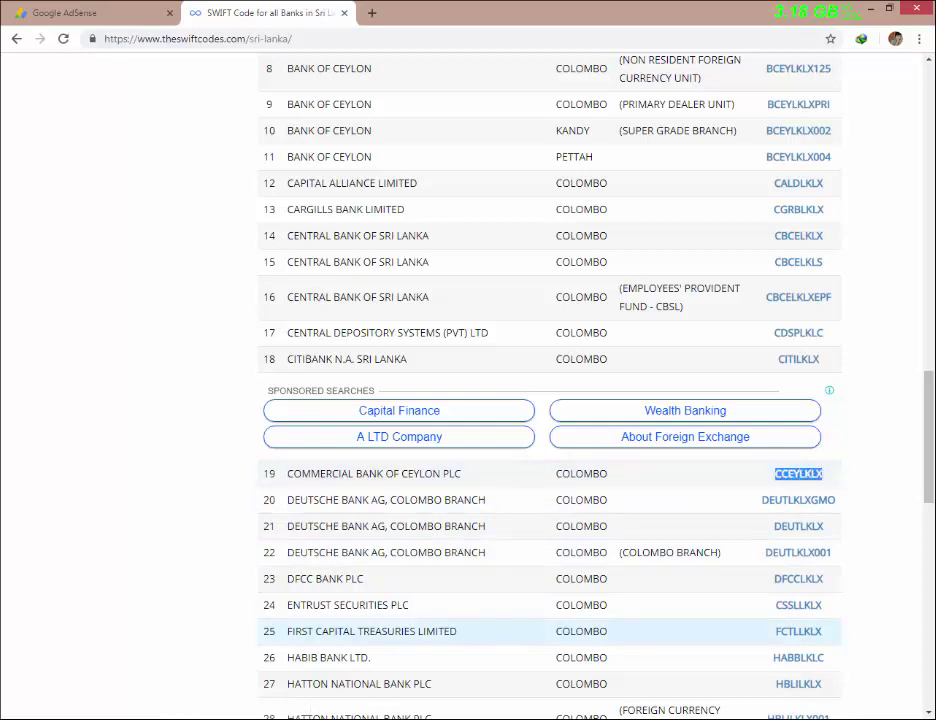
click(117, 9)
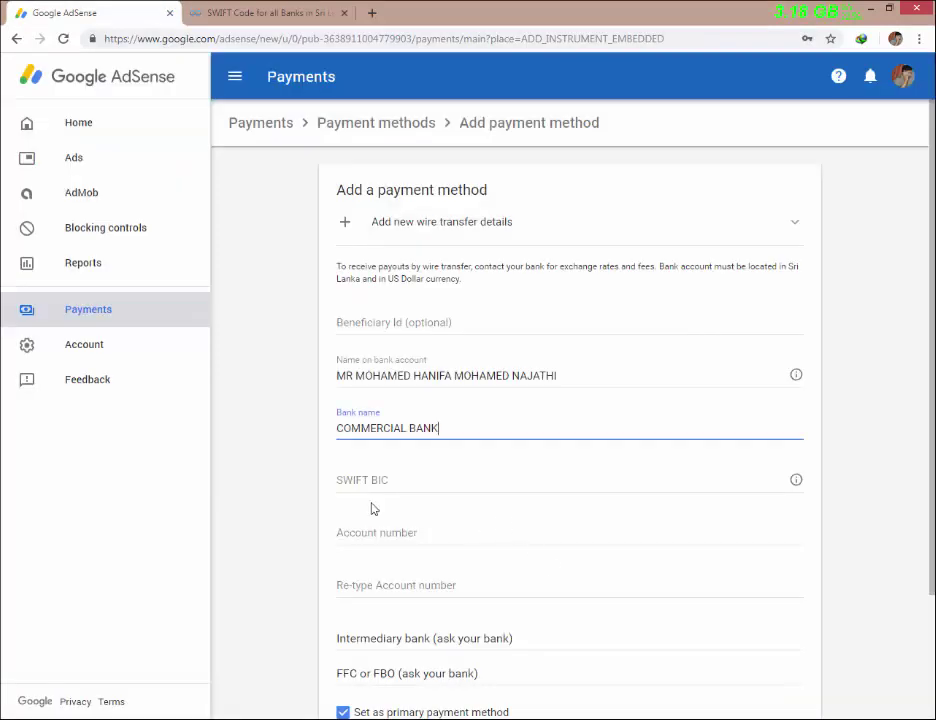
- Paste SWIFT code CCEYLKLX, enter and confirm the account number, and save the wire transfer method
key(Tab)
key(ctrl+v)
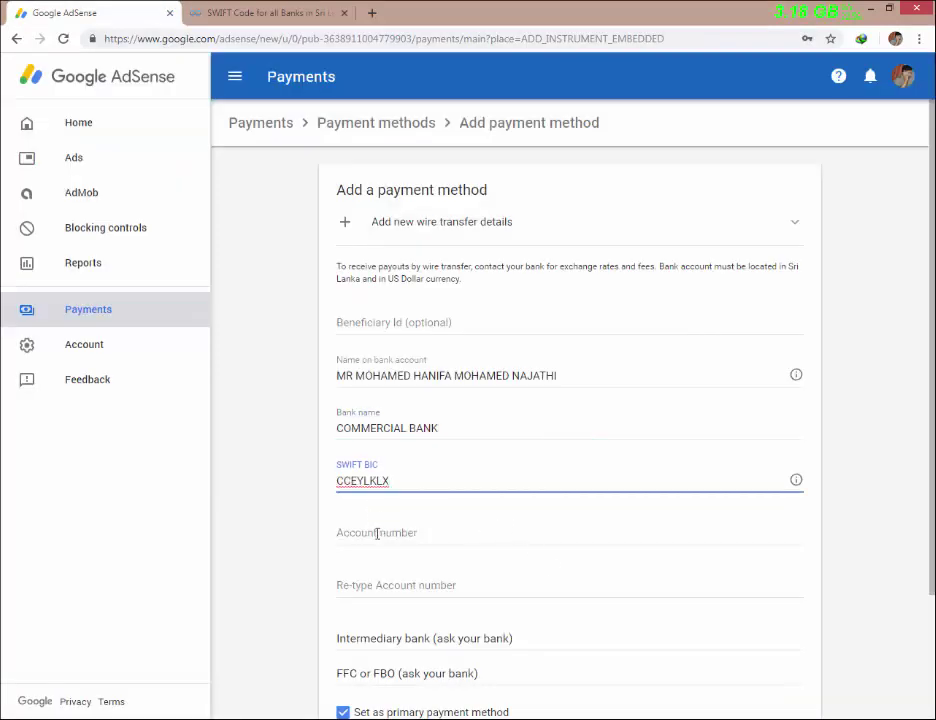
key(Tab)
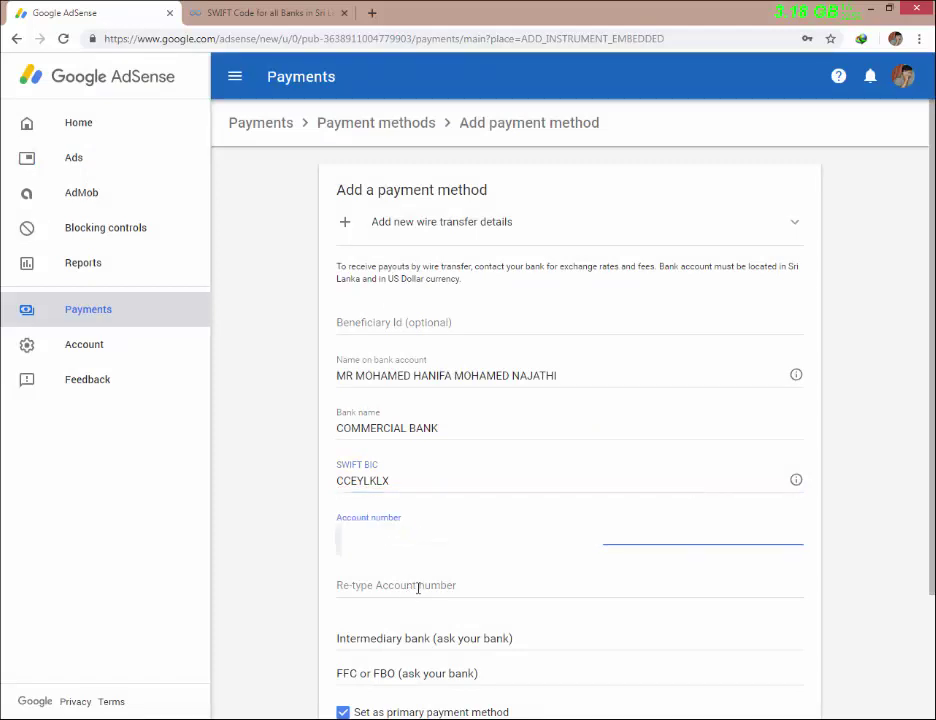
click(418, 588)
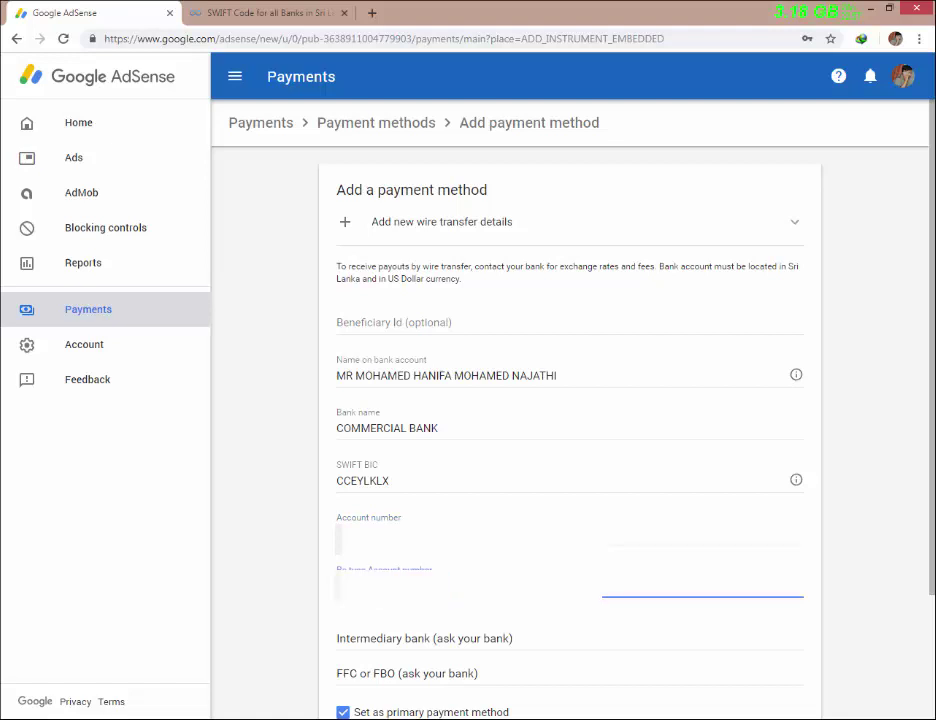
scroll(418, 563, down, 1)
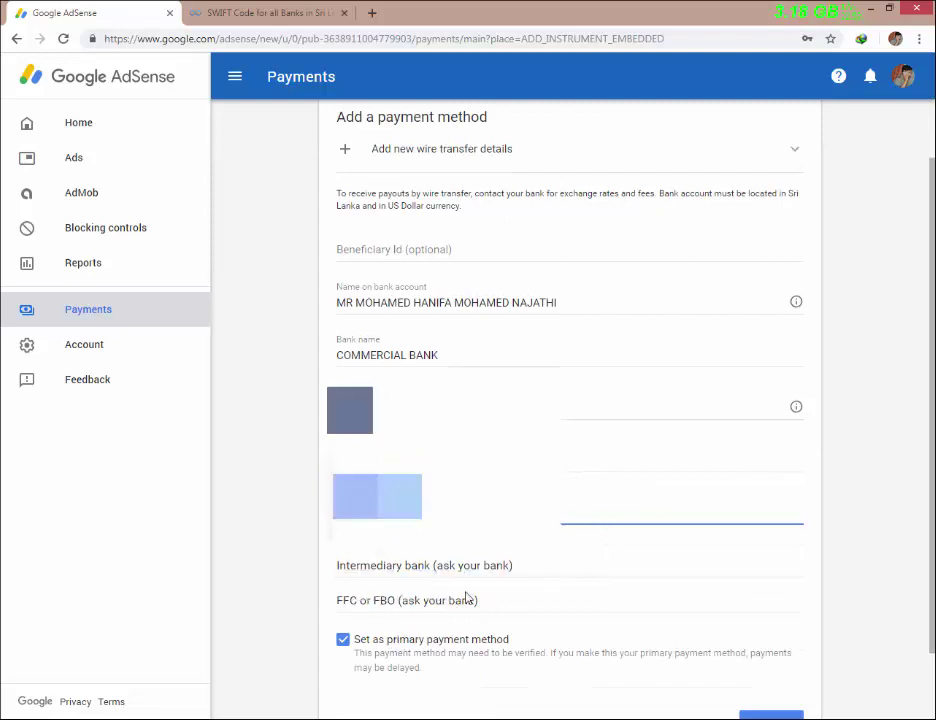
scroll(490, 608, down, 1)
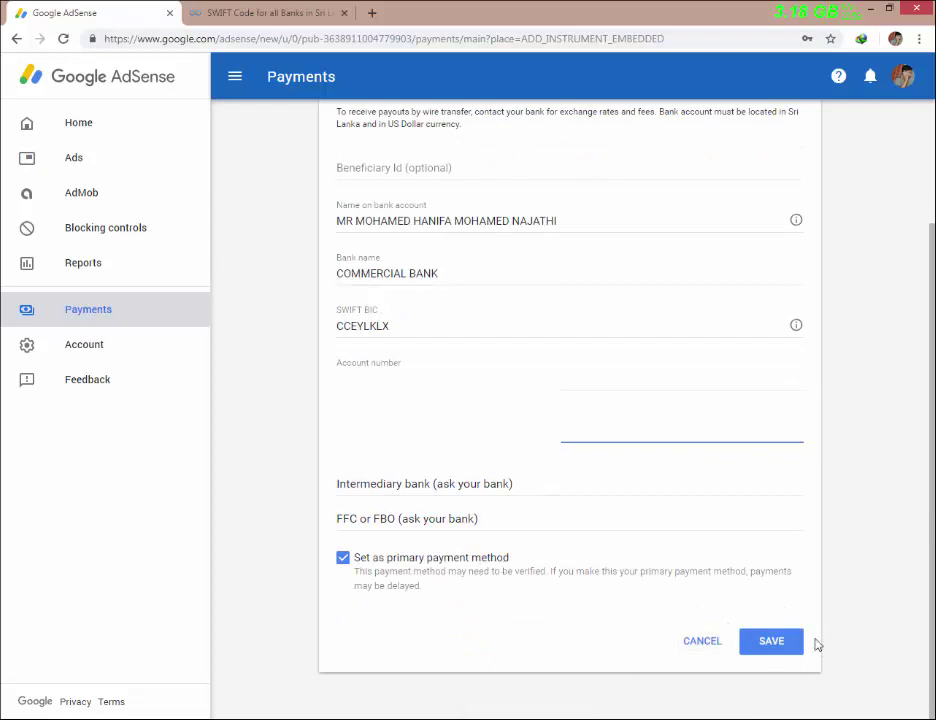
click(772, 642)
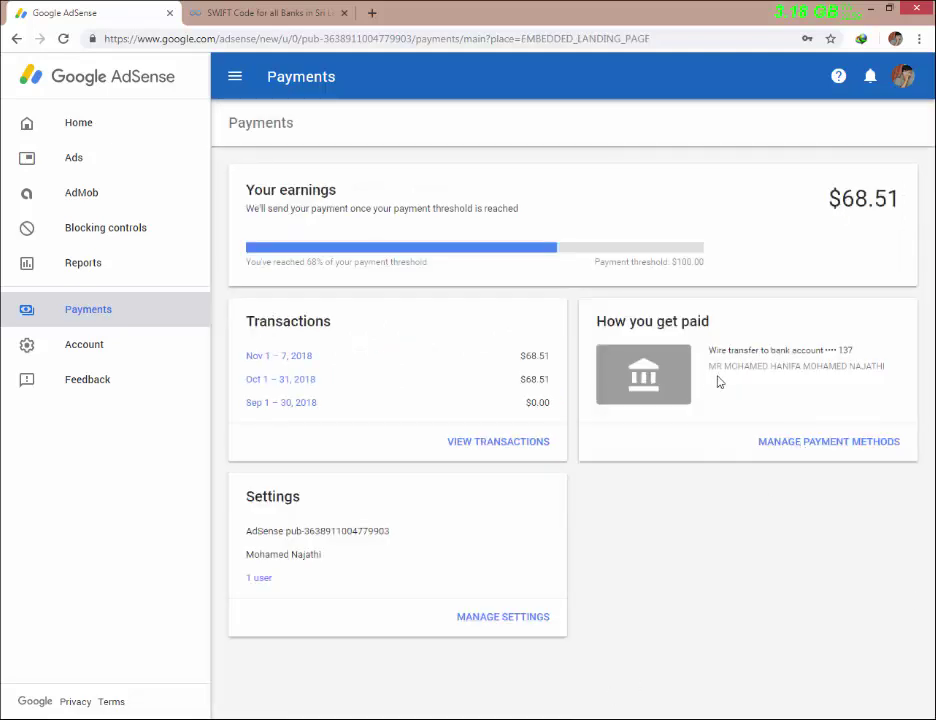
- Confirm the wire transfer account is marked Primary under Payment methods, then return to Payments
click(804, 446)
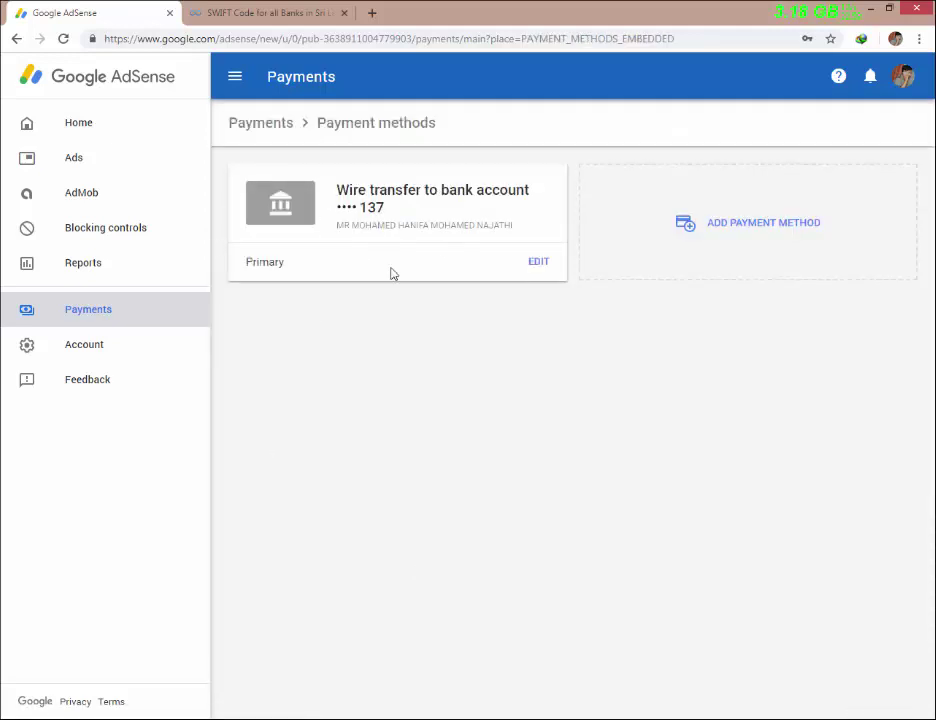
double_click(271, 265)
key(alt+Left)
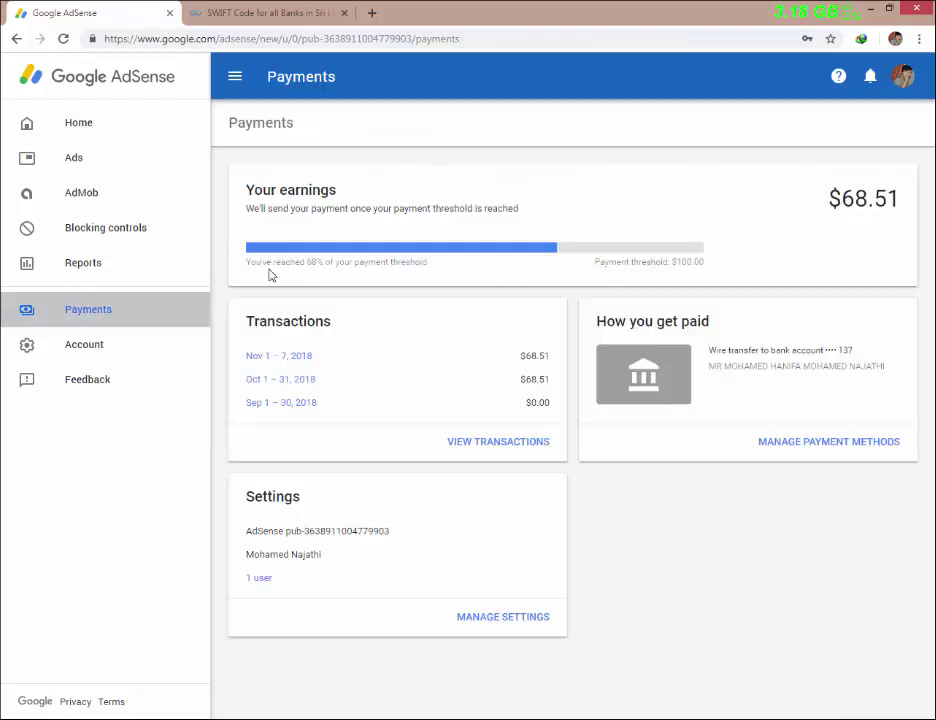